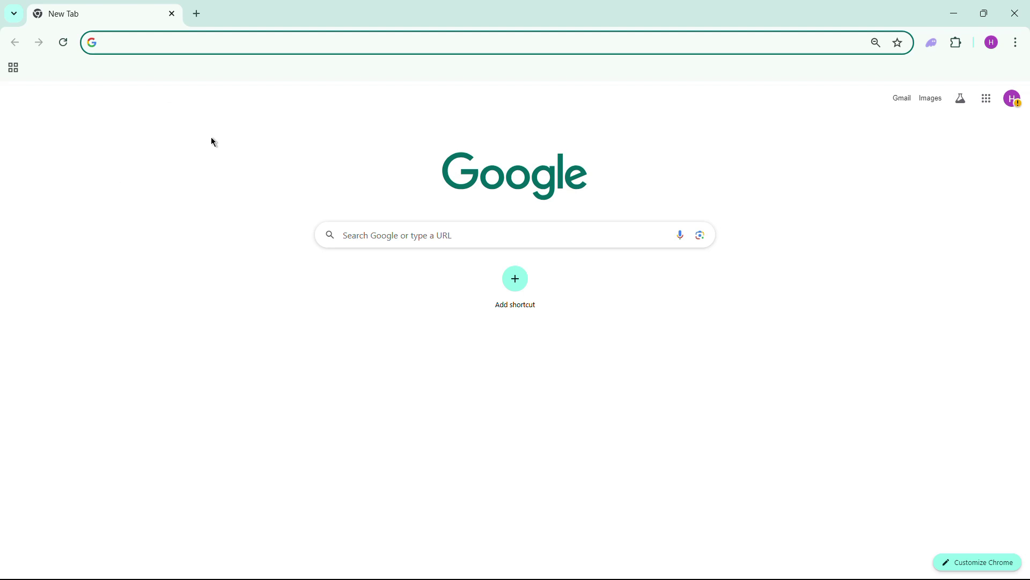
- Search for 'chrome web store' from the address bar and open the store's site
left_click(207, 45)
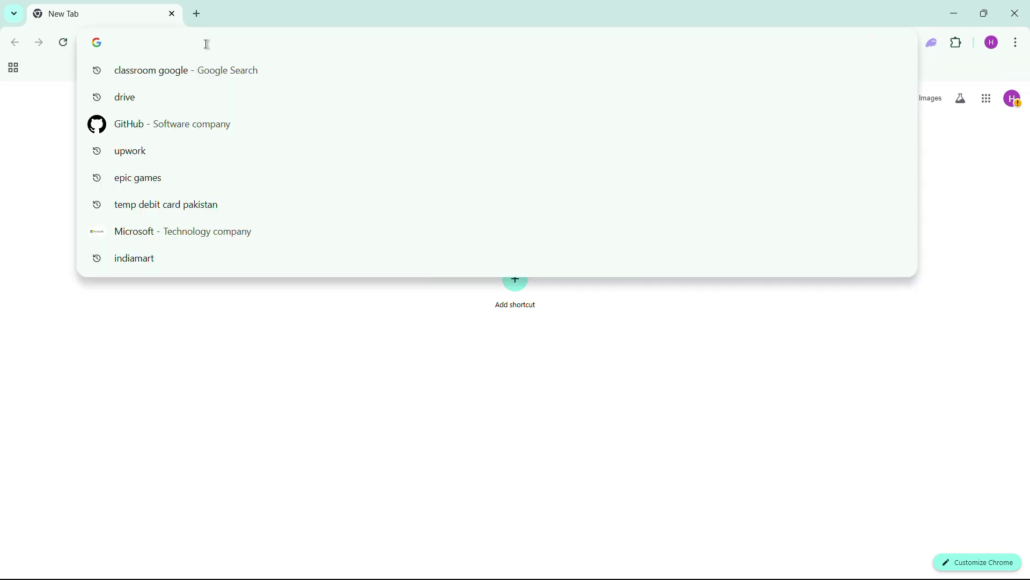
type("chrom")
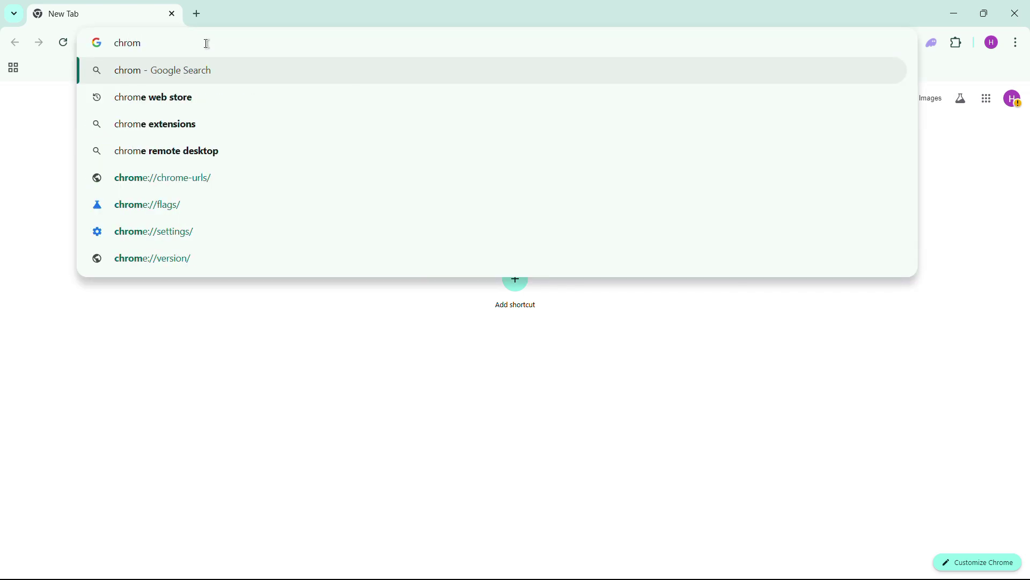
left_click(217, 96)
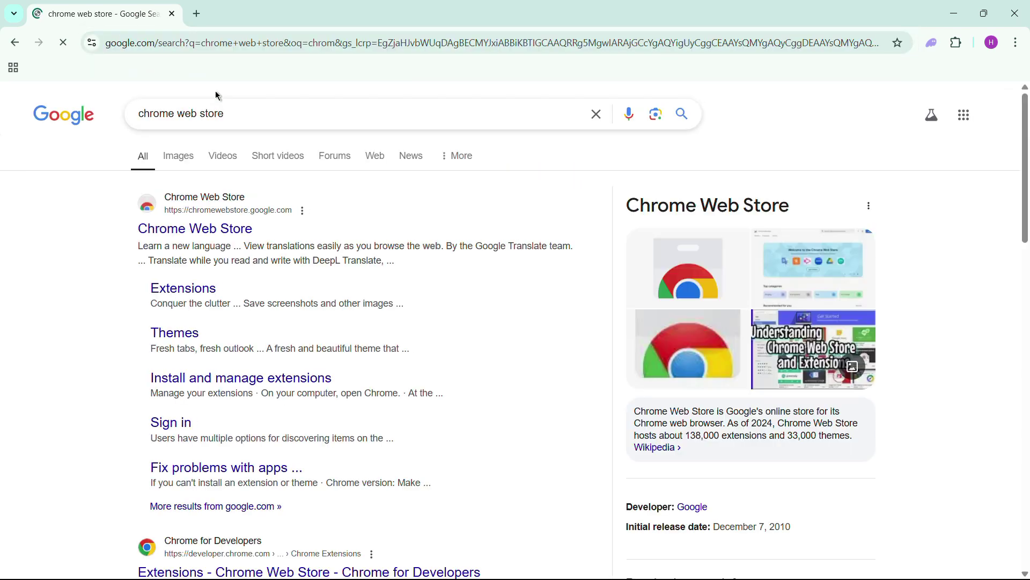
left_click(227, 238)
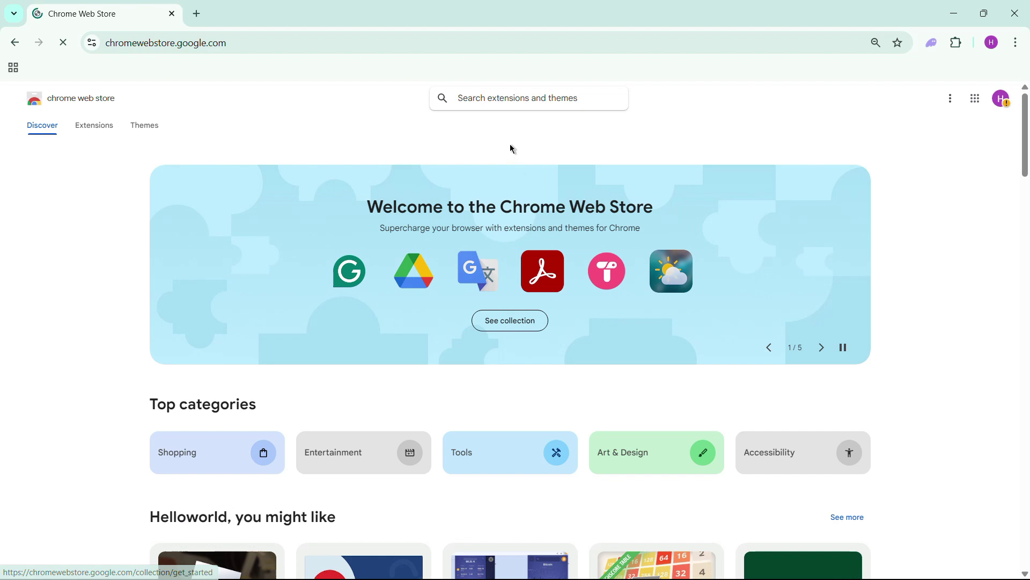
- Search the Chrome Web Store for 'wa messages' to list WhatsApp bulk-messaging extensions
left_click(463, 98)
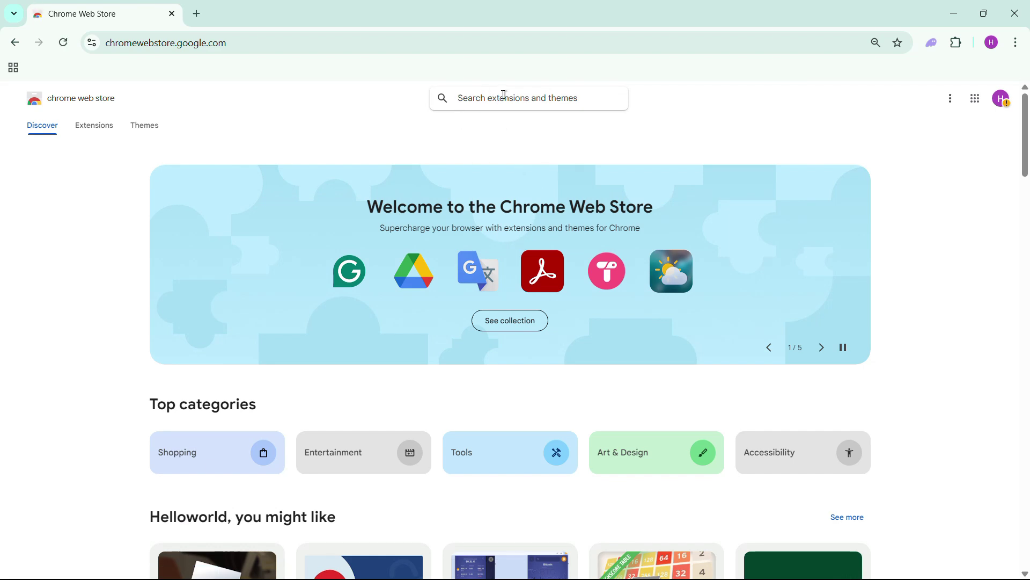
type("wa")
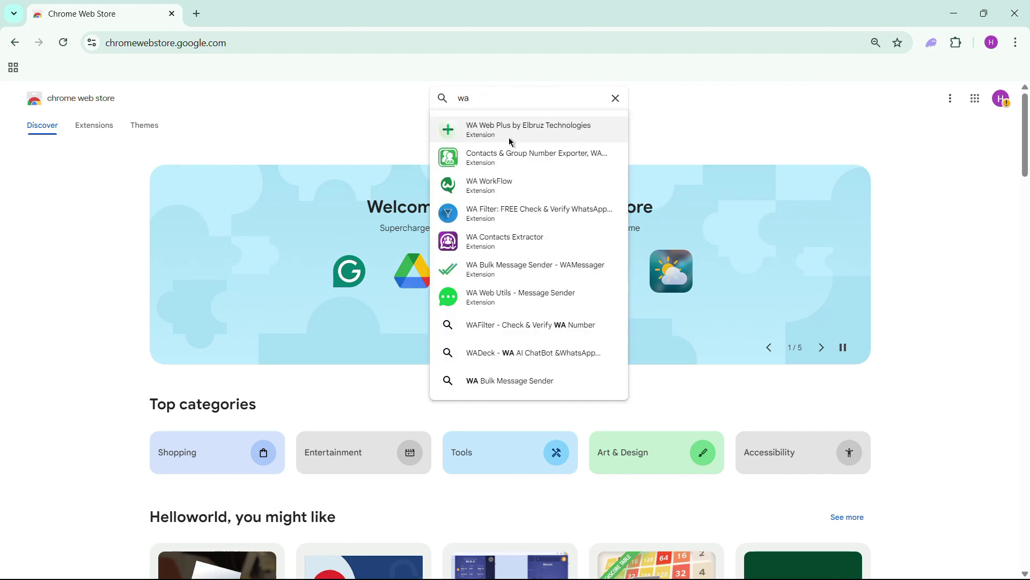
type(" mes")
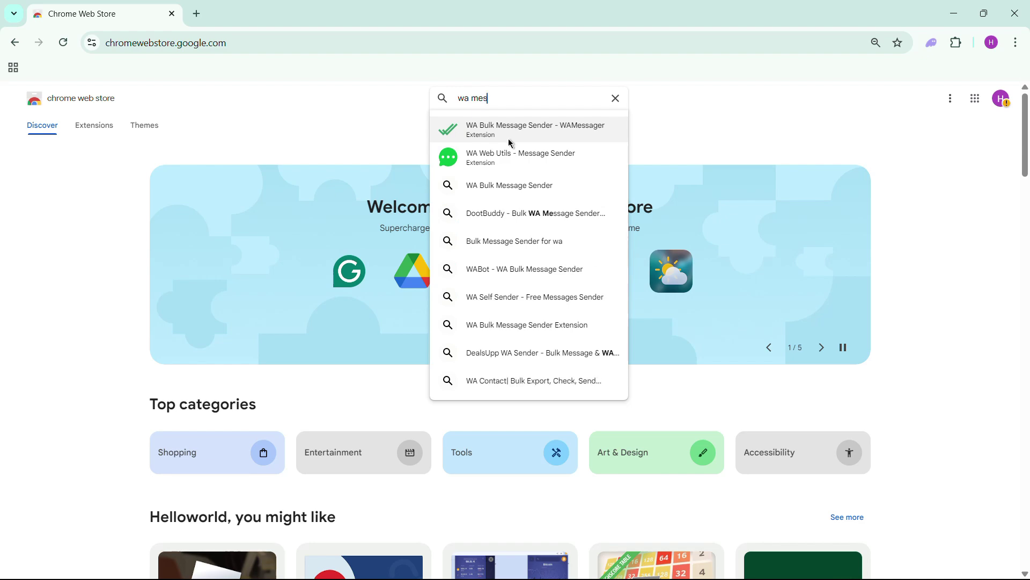
type("sages")
key("Return")
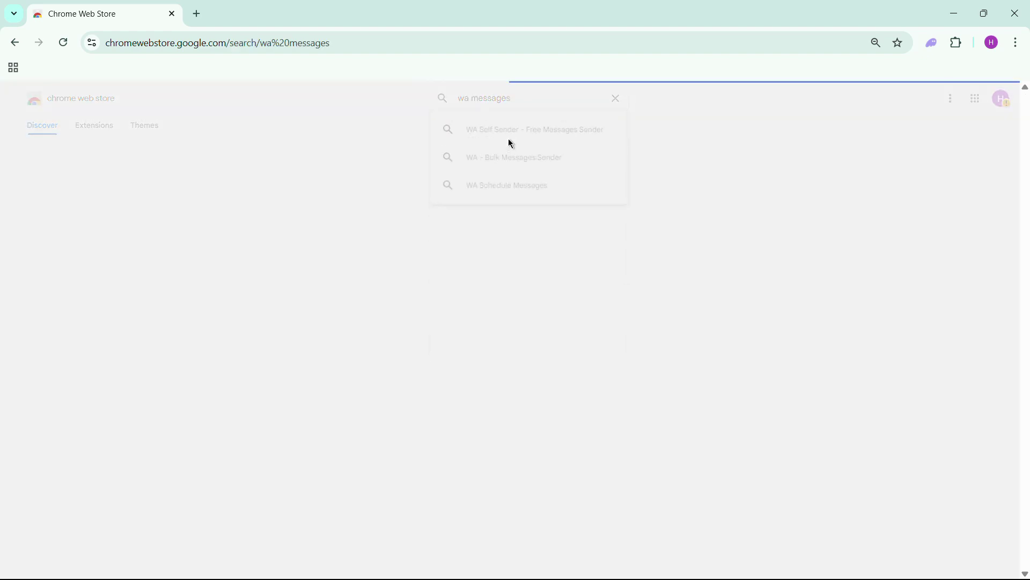
scroll(483, 322, "down", 3)
scroll(531, 351, "down", 3)
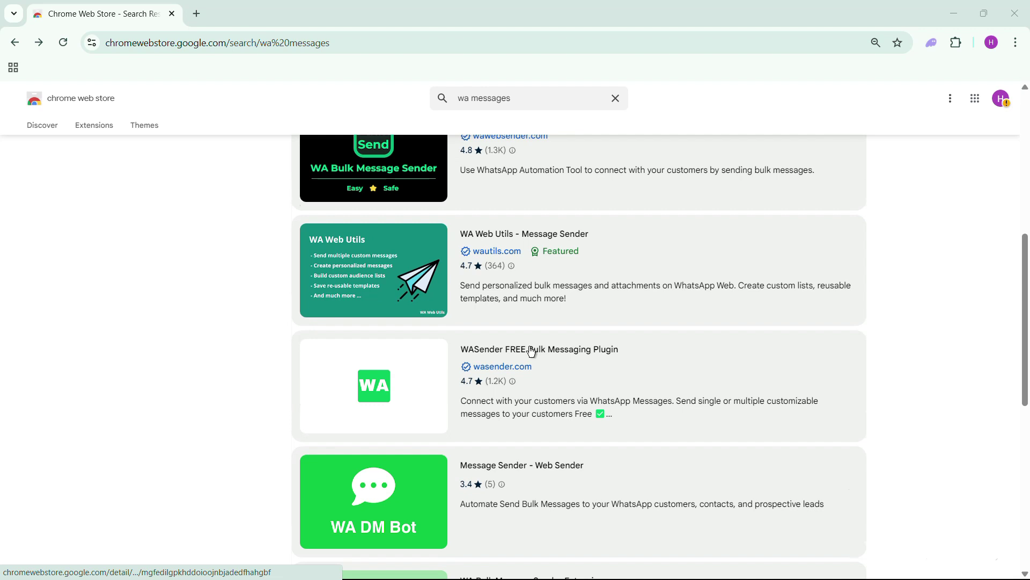
scroll(530, 351, "down", 3)
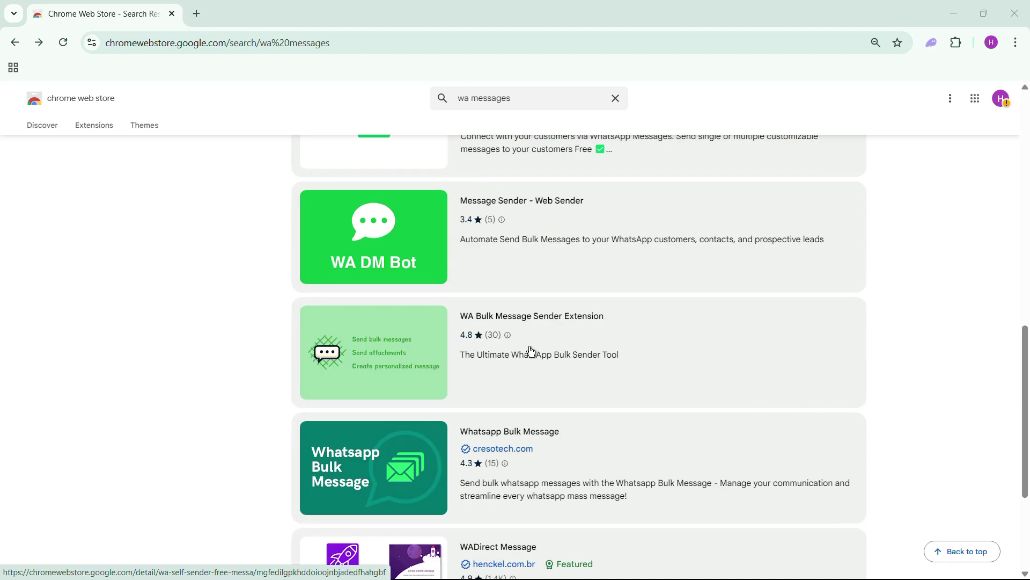
- Open the WA Bulk Message Sender listing, add it to Chrome, and check the Extensions menu
left_click(554, 318)
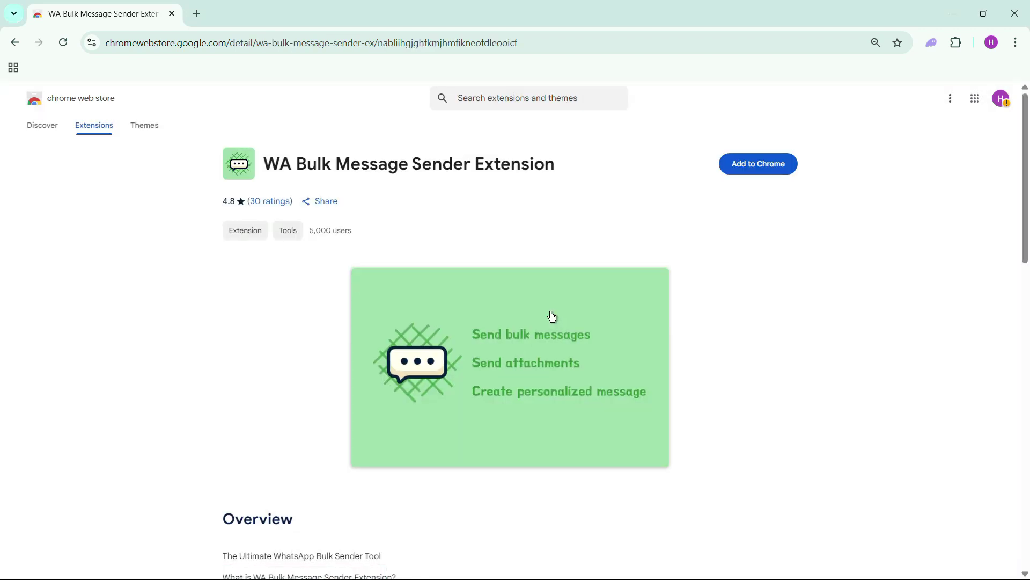
left_click(753, 179)
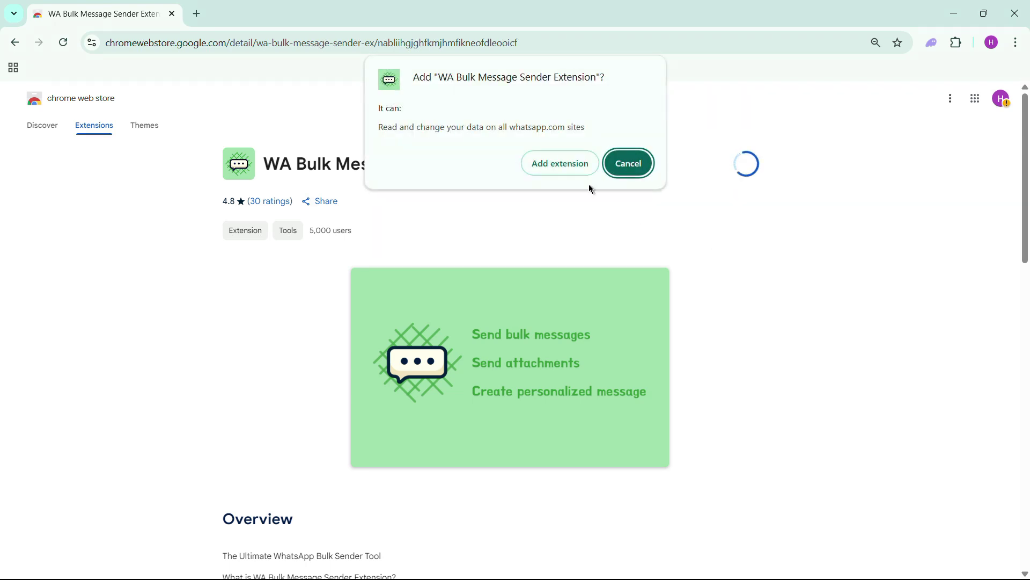
left_click(548, 163)
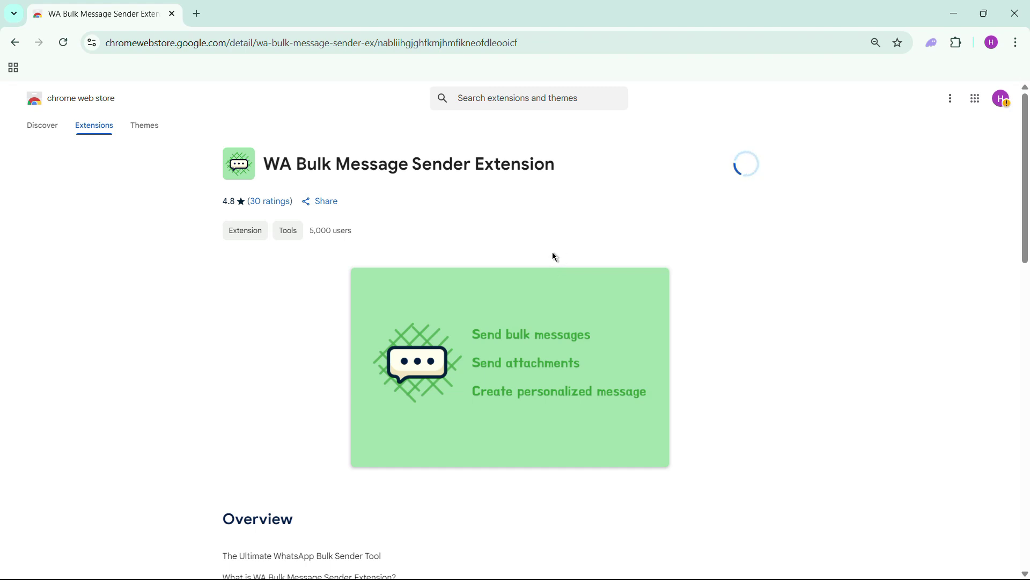
left_click(956, 43)
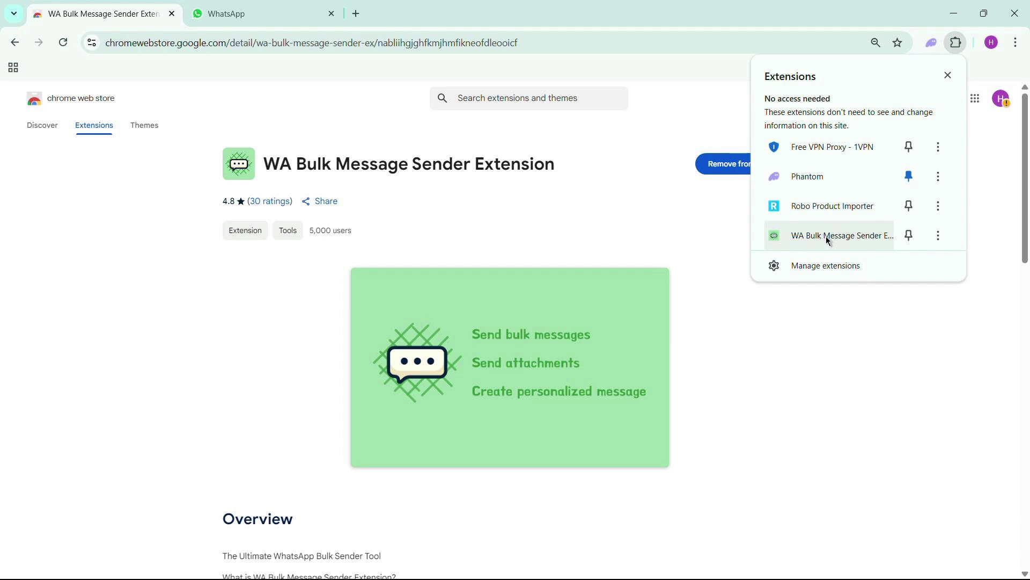
- Close the Extensions menu and switch to the logged-in web.whatsapp.com tab
left_click(804, 323)
left_click(245, 18)
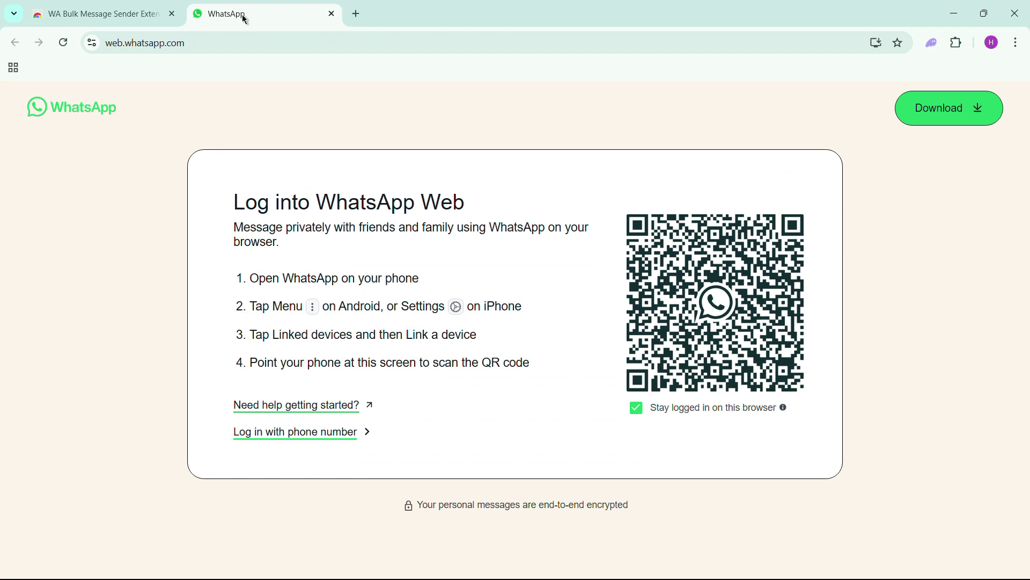
left_click(205, 43)
left_click_drag(204, 42, 103, 42)
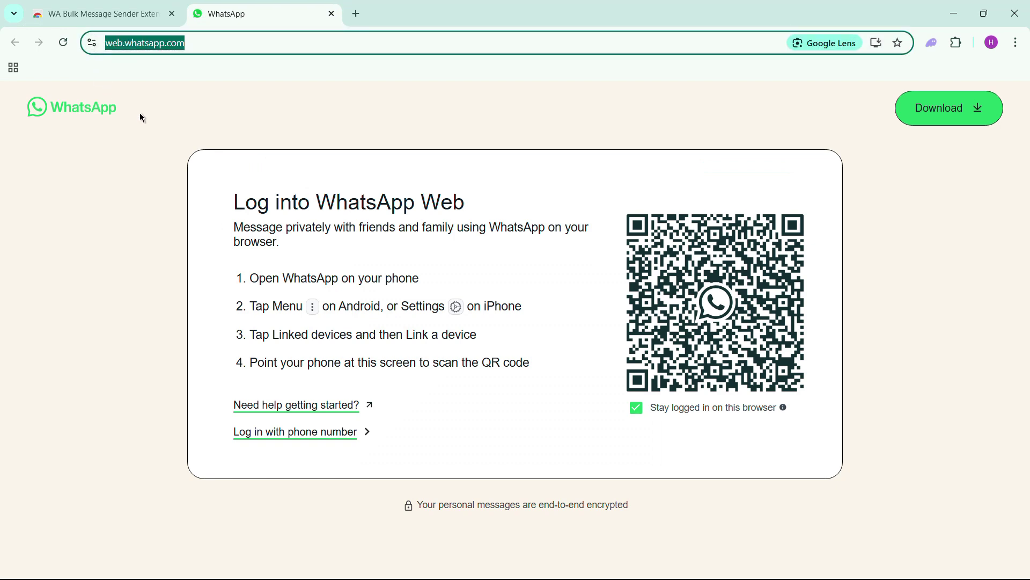
left_click(183, 105)
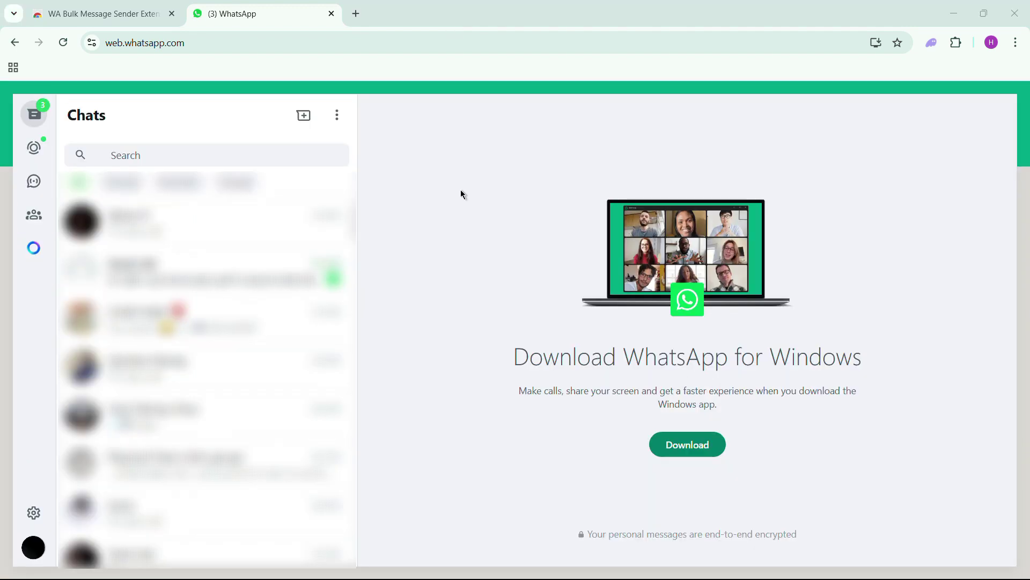
- Launch WA Bulk Message Sender from Chrome's Extensions menu to show its campaign popup
left_click(956, 44)
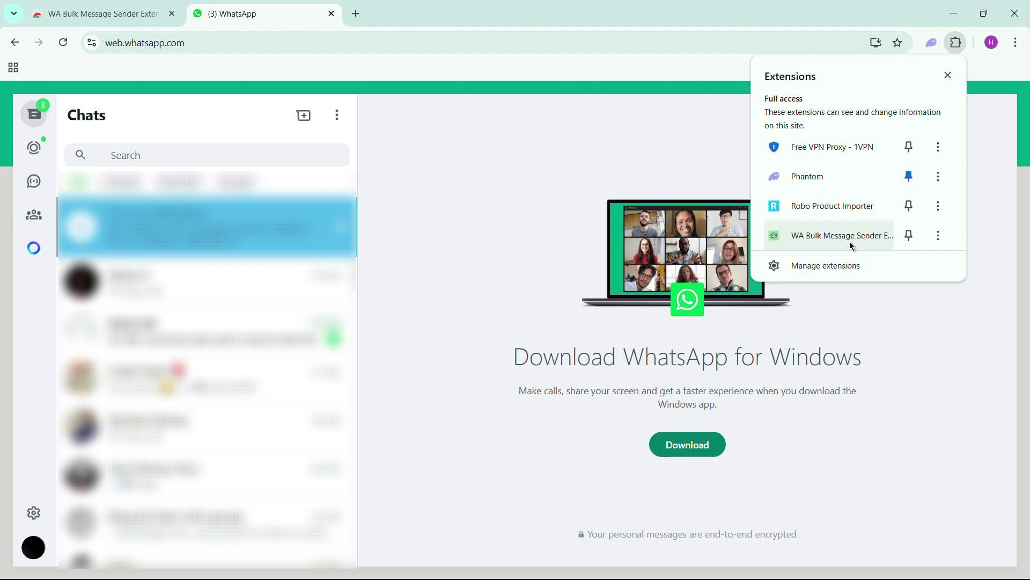
left_click(850, 242)
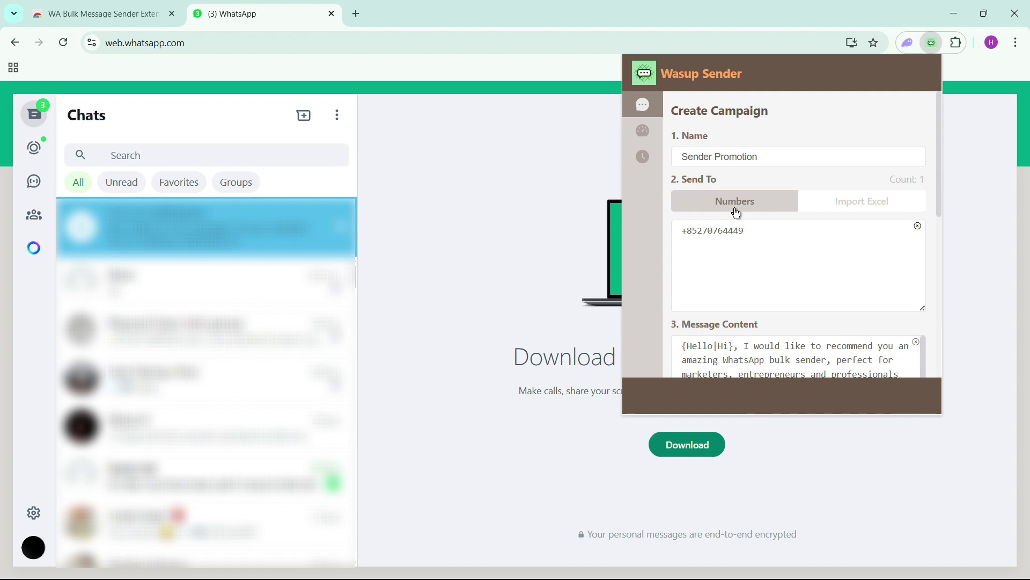
- Clear the pre-filled sample recipient number from the Numbers box
left_click_drag(753, 232, 676, 238)
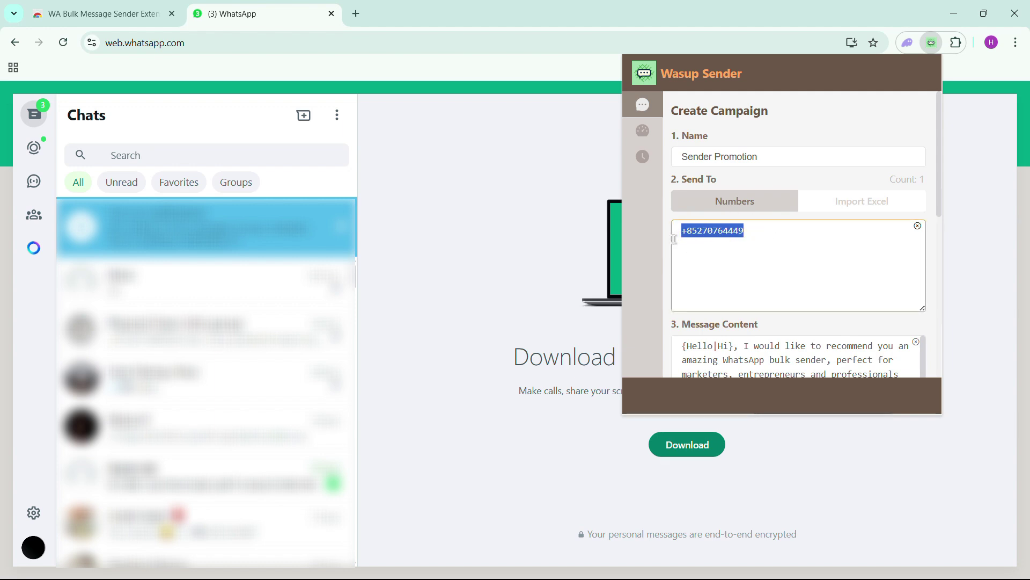
key("BackSpace")
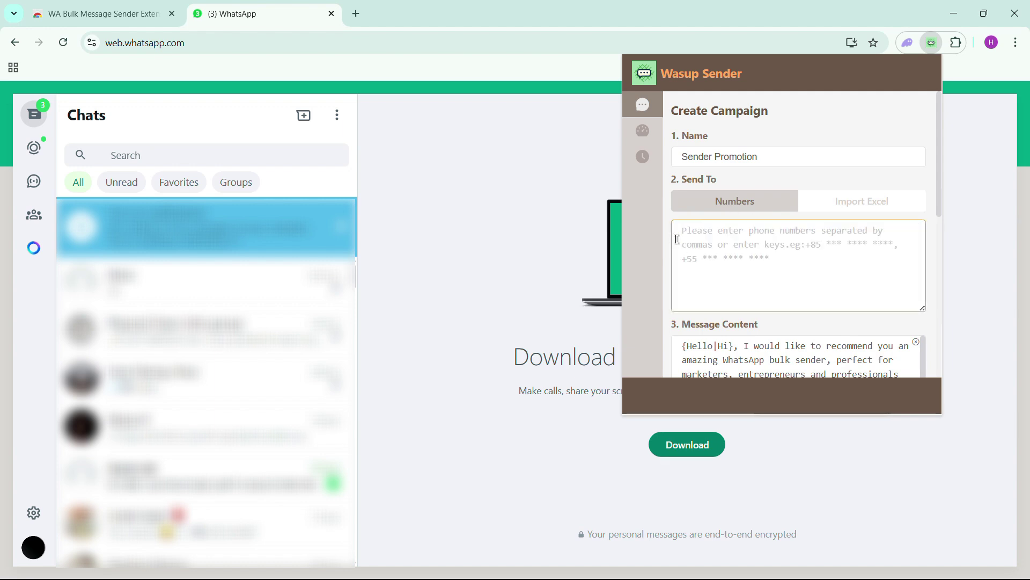
type("+92")
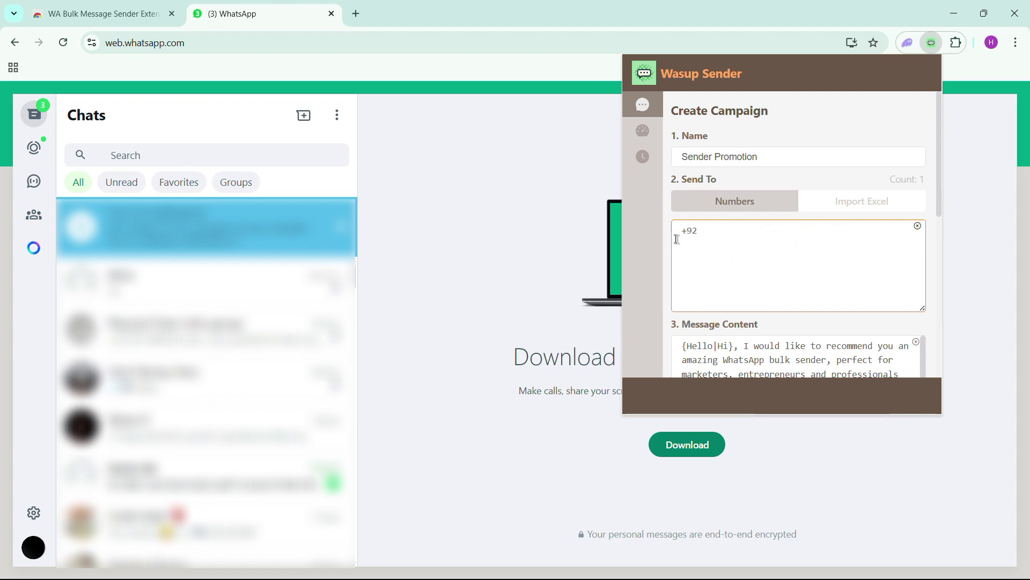
type(" 333")
type("45678")
type("9")
type(" +")
type("92")
type(" 300")
type("1234")
type("56")
scroll(839, 240, "down", 3)
scroll(840, 240, "down", 1)
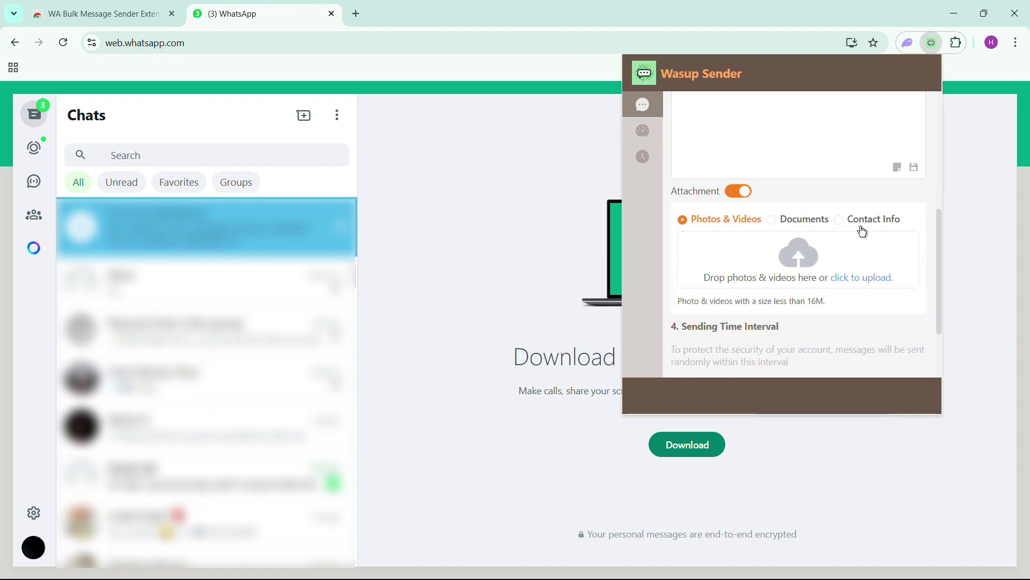
scroll(856, 246, "down", 1)
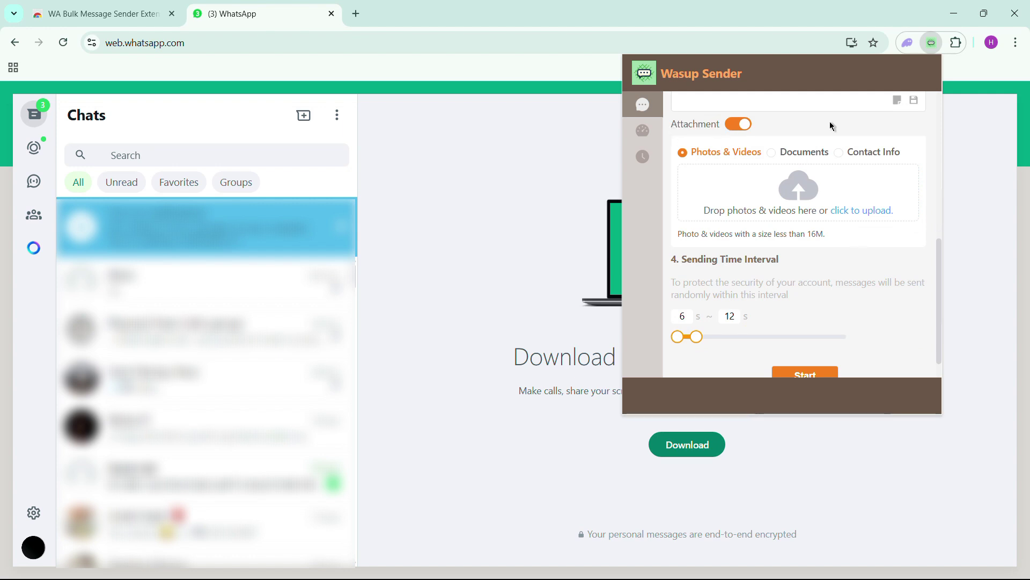
scroll(826, 257, "down", 1)
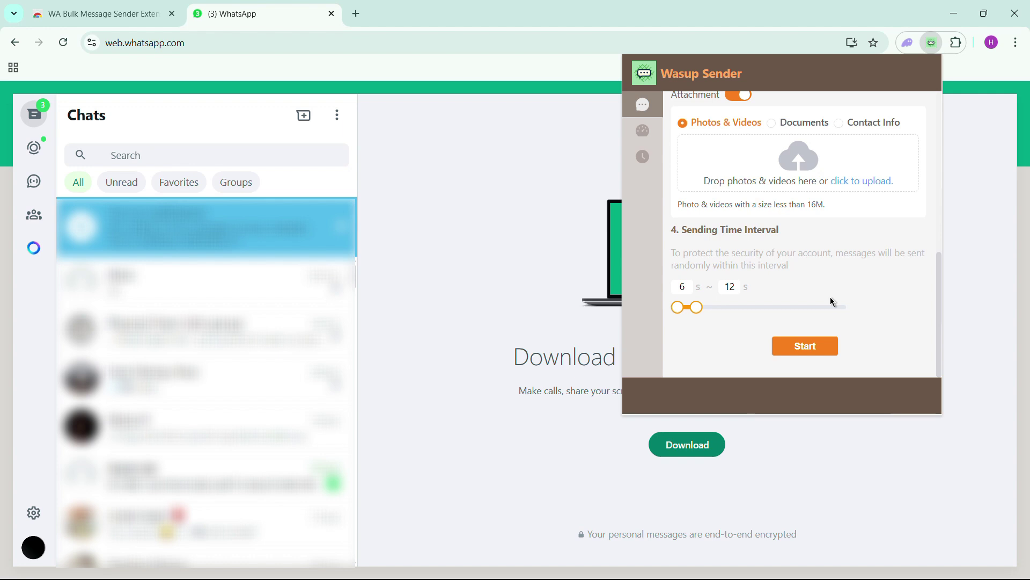
- Start the Sender Promotion campaign and accept the anti-spam notice to begin sending
left_click(816, 355)
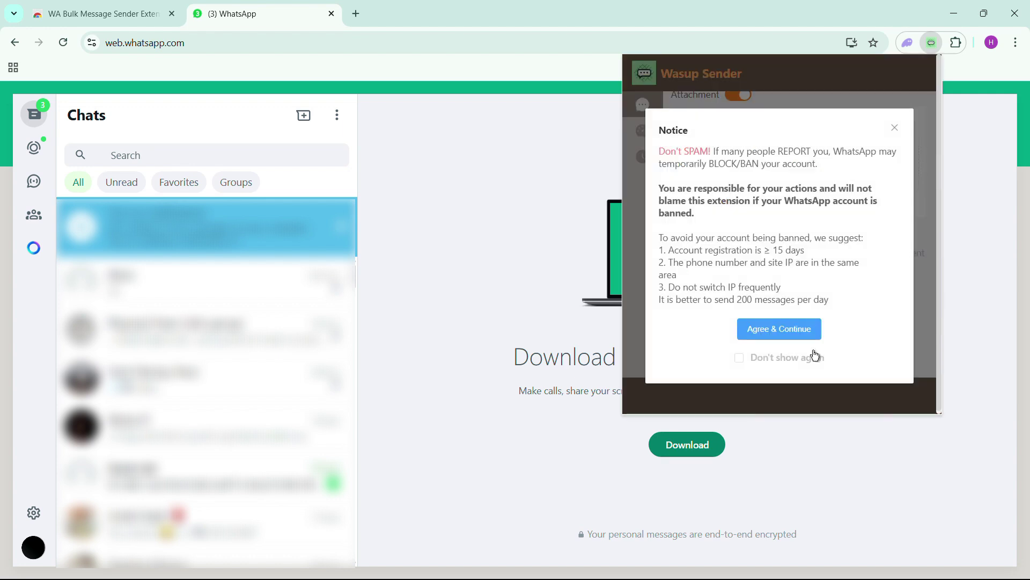
left_click(778, 330)
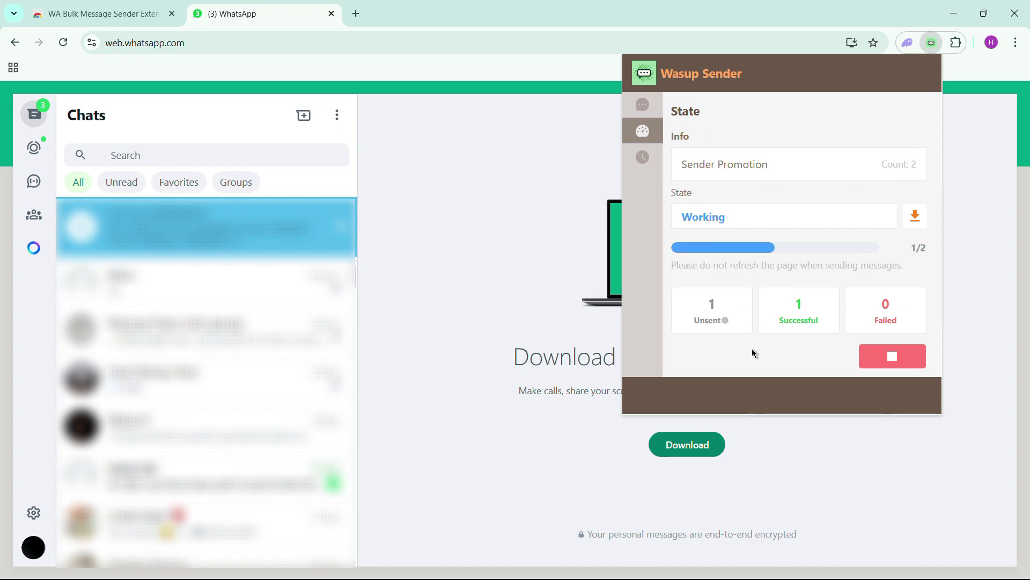